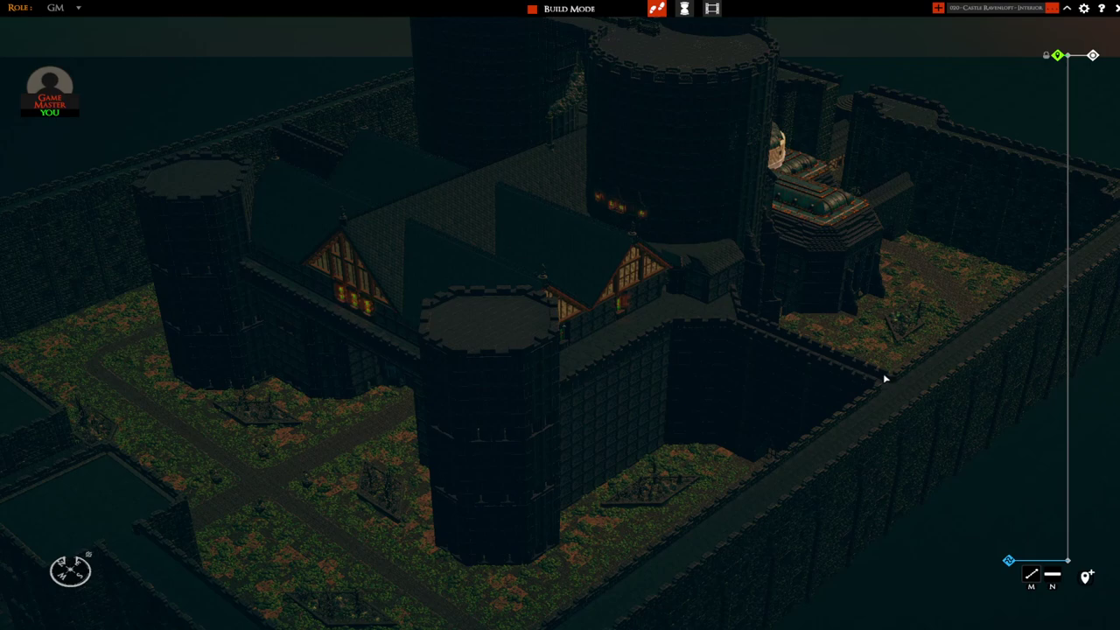
# Place a marker block on the floor of the front tower's roof.
pyautogui.moveTo(731, 336); pyautogui.dragTo(783, 349, button='middle')
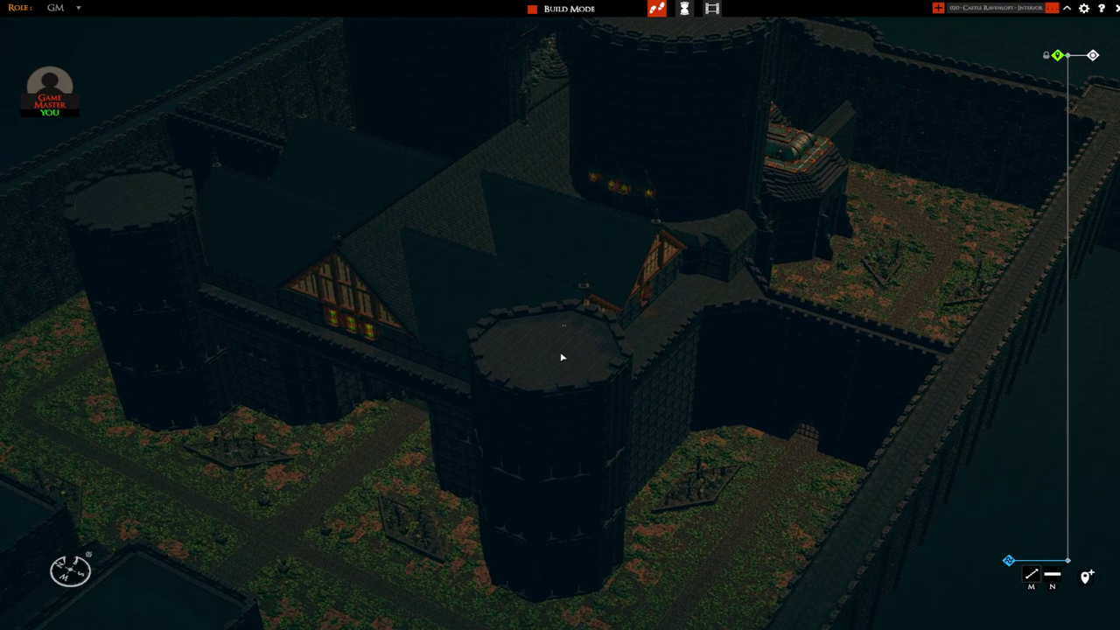
pyautogui.scroll(5, 563, 353)
pyautogui.scroll(3, 563, 356)
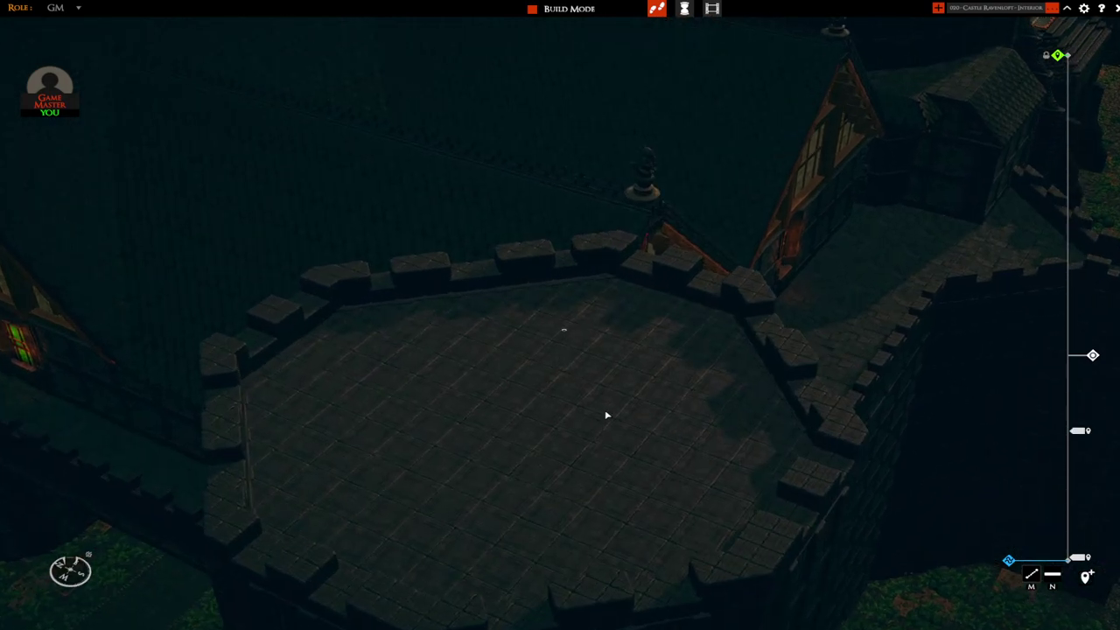
pyautogui.press('Tab')
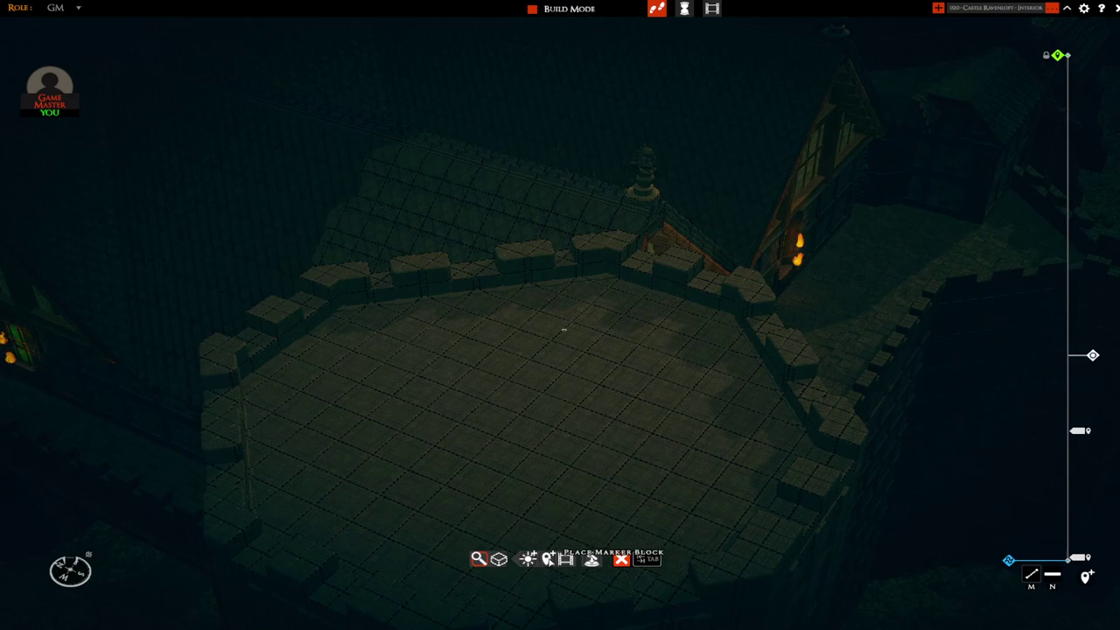
pyautogui.click(549, 560)
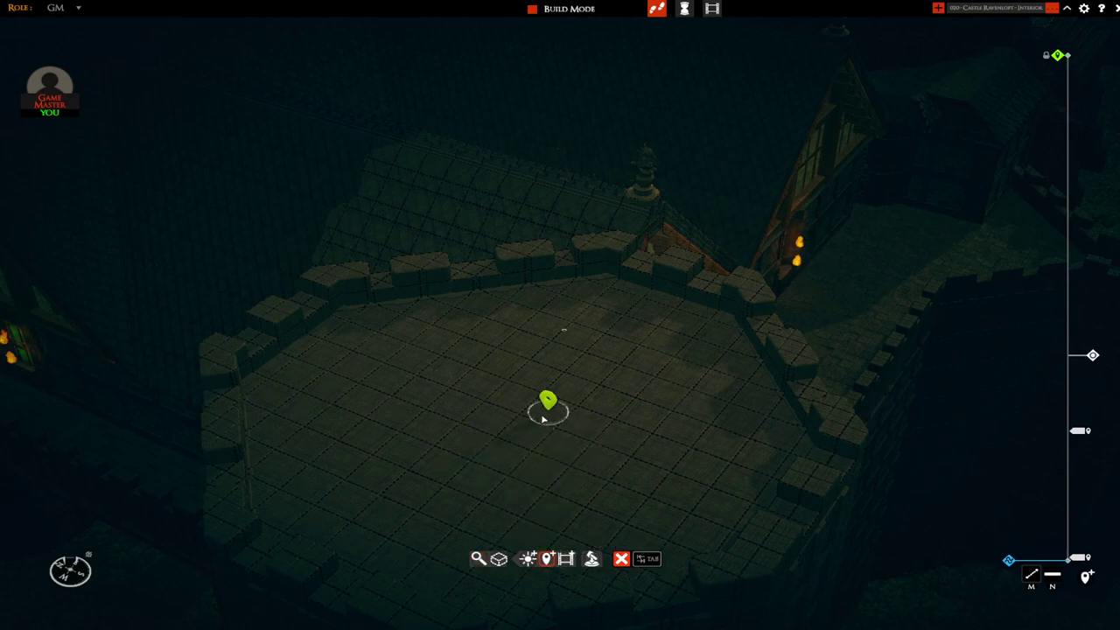
pyautogui.click(542, 418)
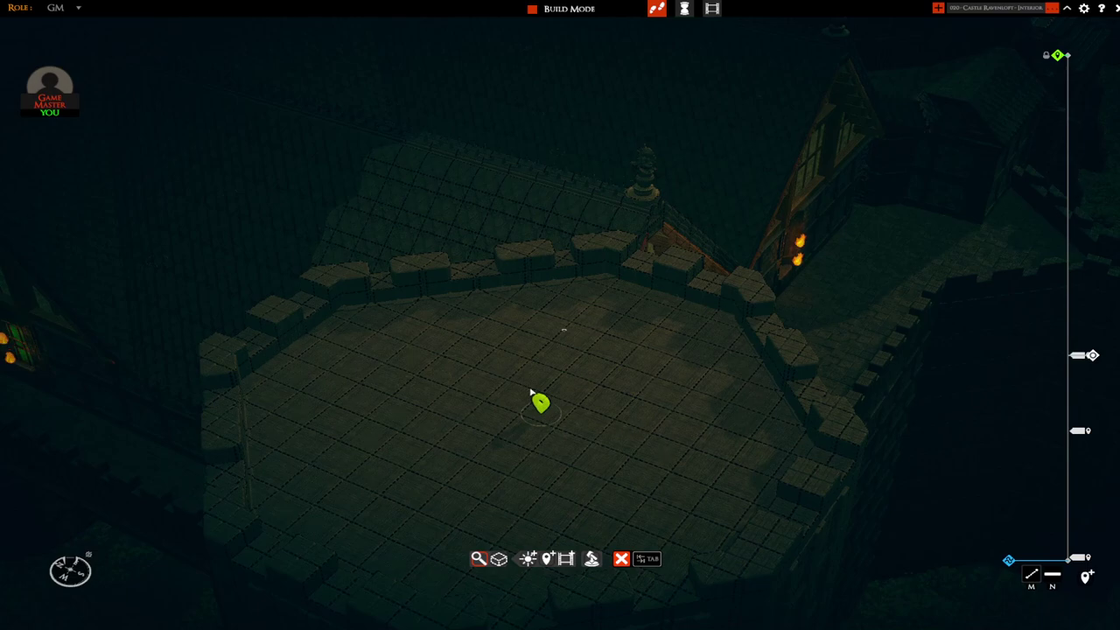
# Delete the unnamed marker block from the tower roof and leave the marker editing view.
pyautogui.scroll(3, 531, 391)
pyautogui.scroll(-2, 533, 398)
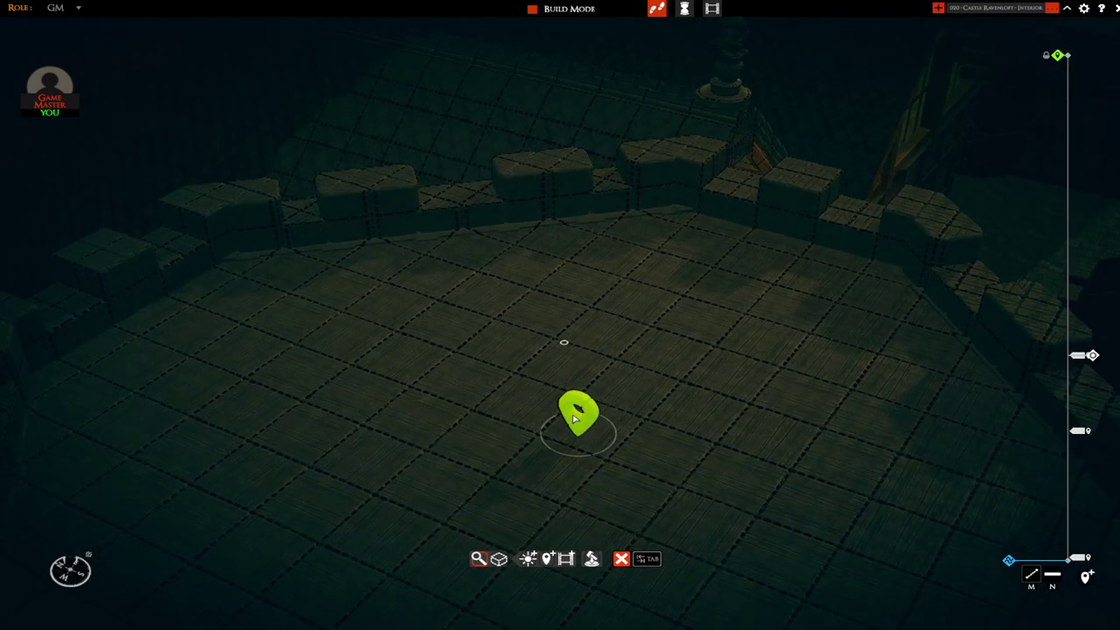
pyautogui.moveTo(575, 419)
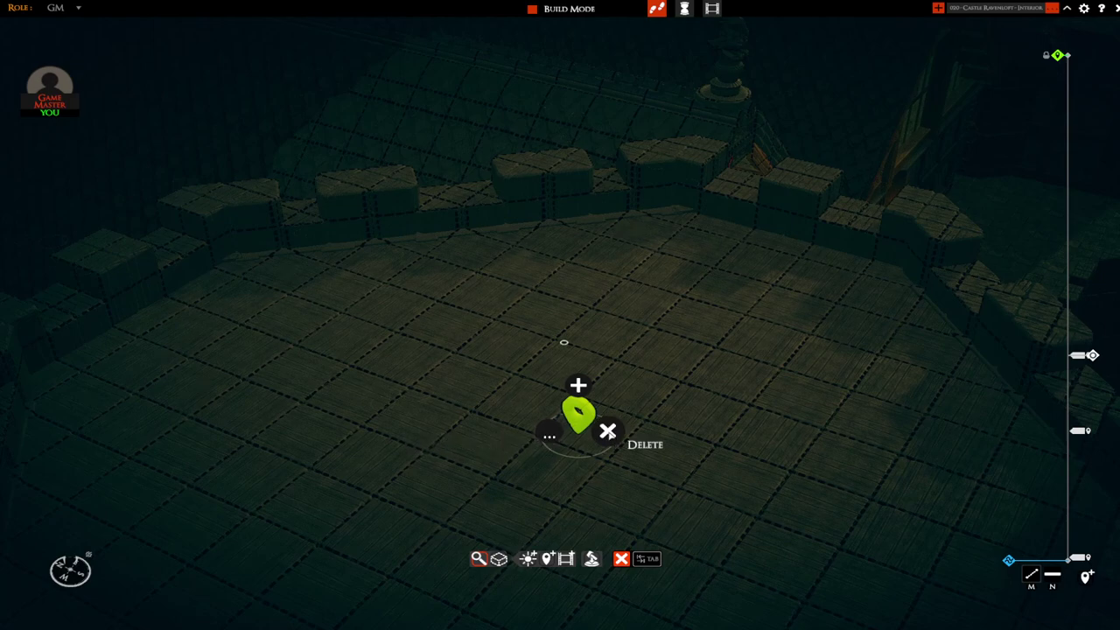
pyautogui.click(607, 431)
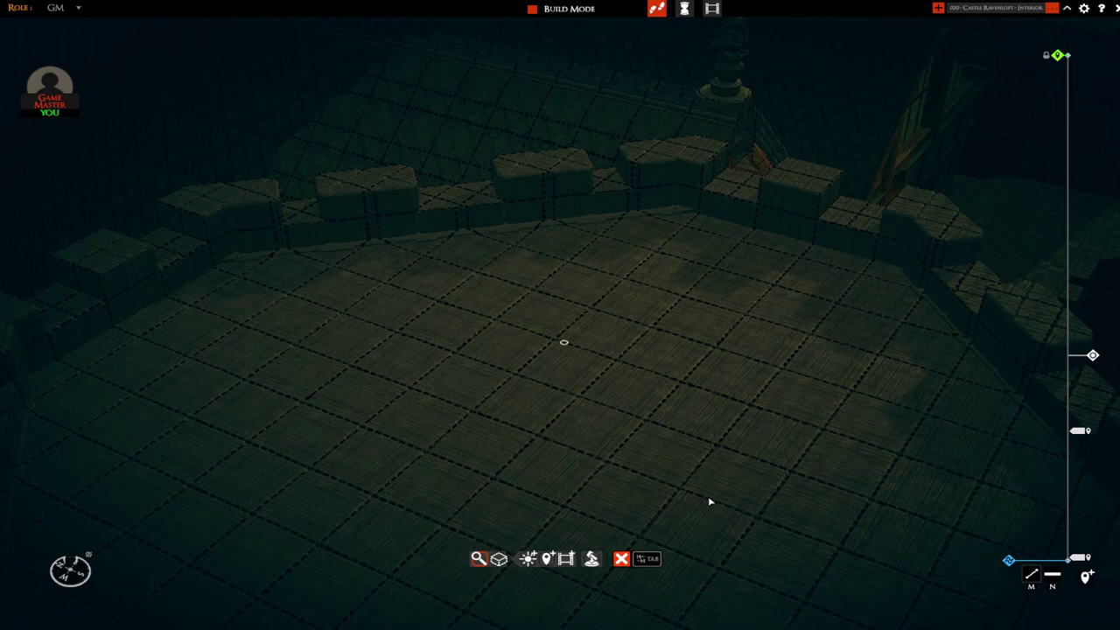
pyautogui.press('Tab')
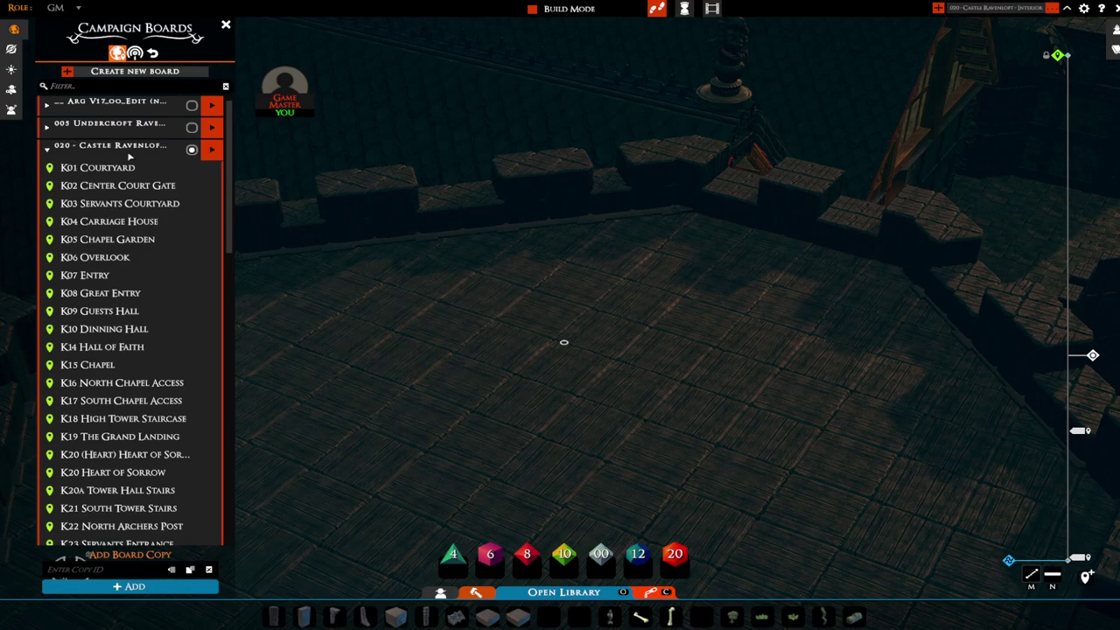
# Visit several of the castle board's location markers in turn, including K15 Chapel and K04 Carriage House.
pyautogui.click(88, 365)
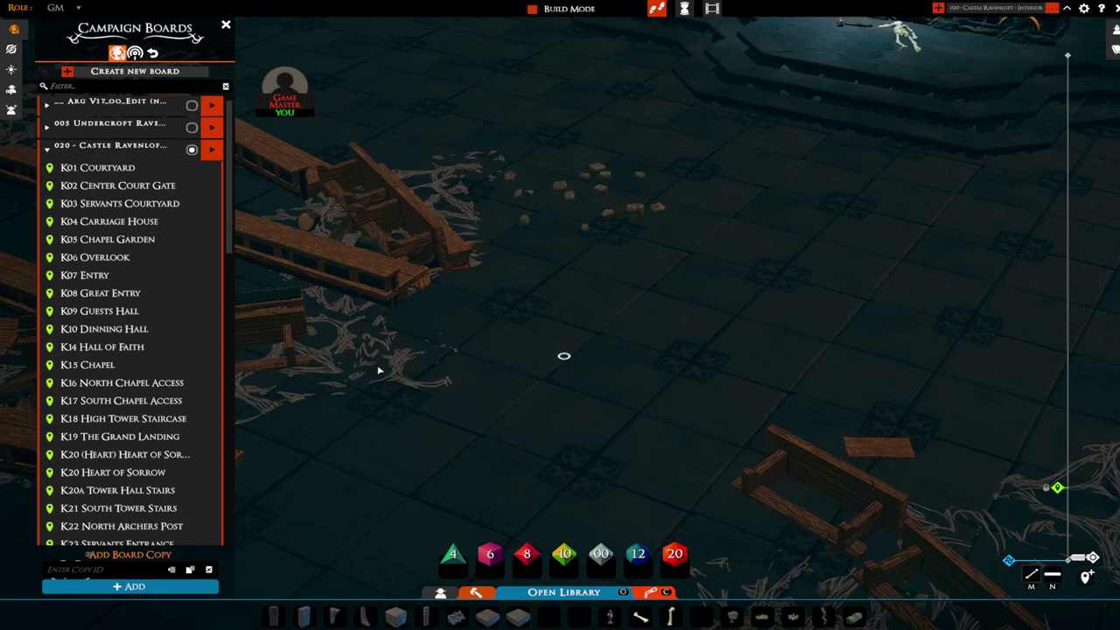
pyautogui.moveTo(479, 346); pyautogui.dragTo(534, 281, button='middle')
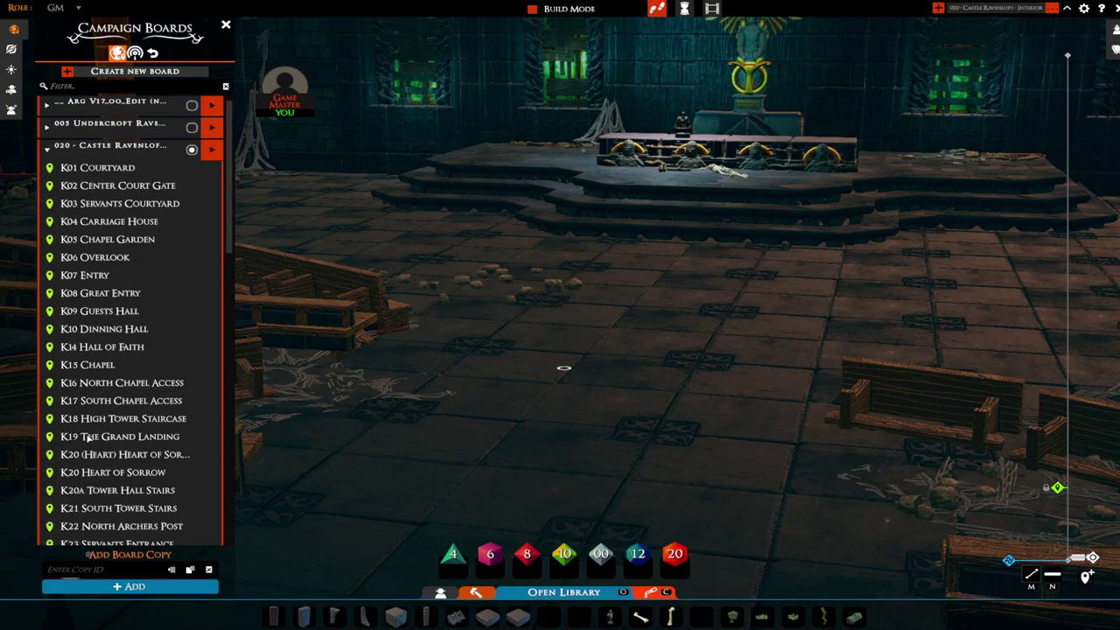
pyautogui.click(98, 223)
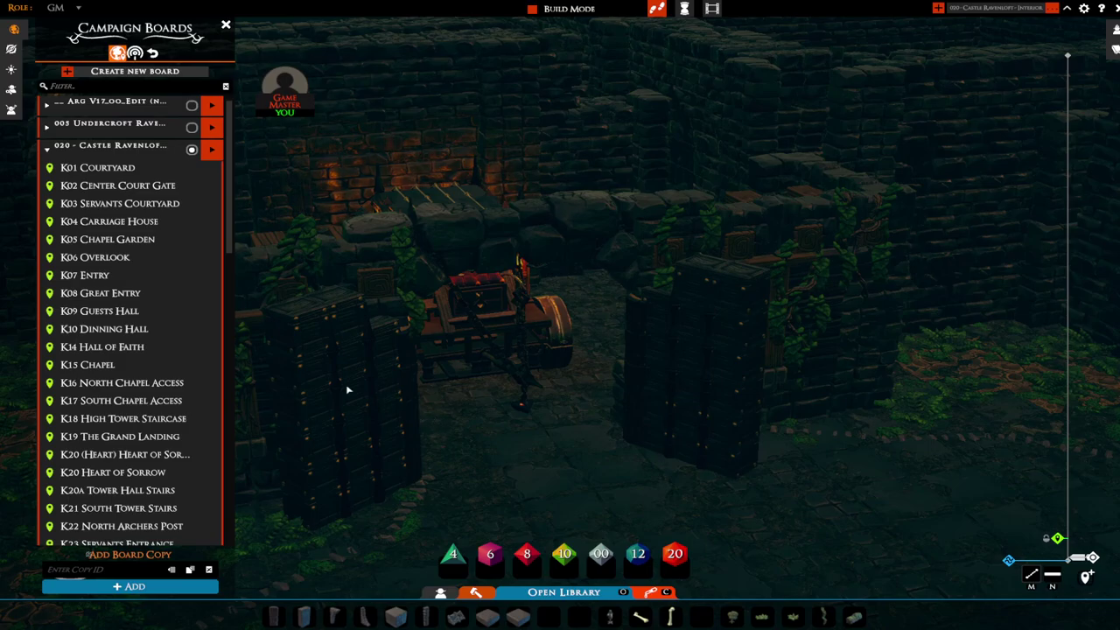
pyautogui.click(114, 314)
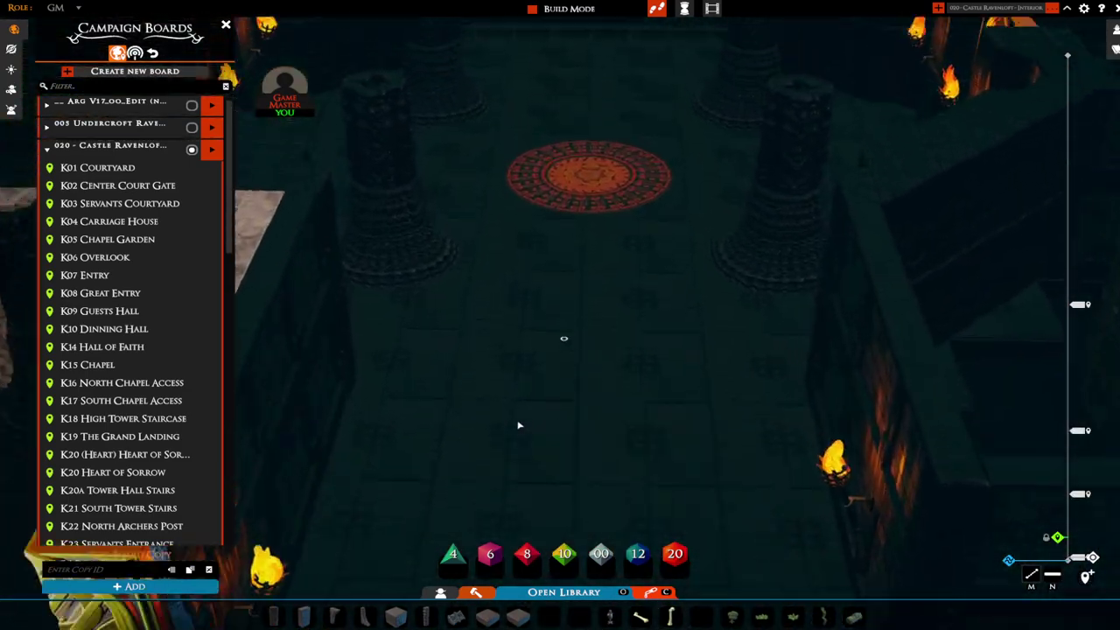
# Close the campaign boards list and reveal the K08 Great Entry marker on the circular rug.
pyautogui.press('Escape')
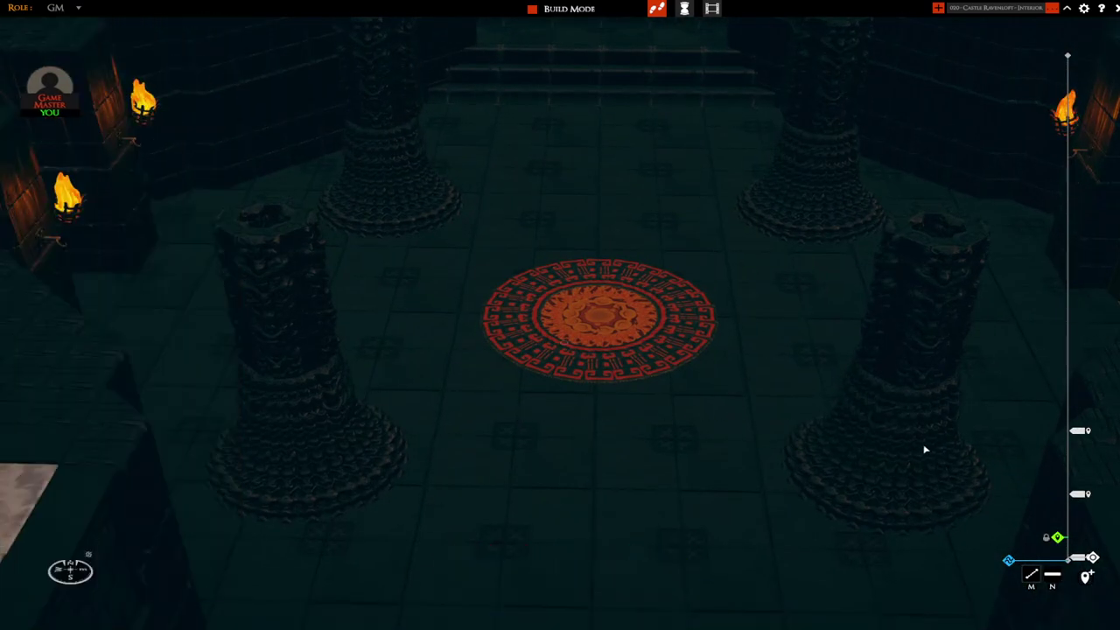
pyautogui.press('w')
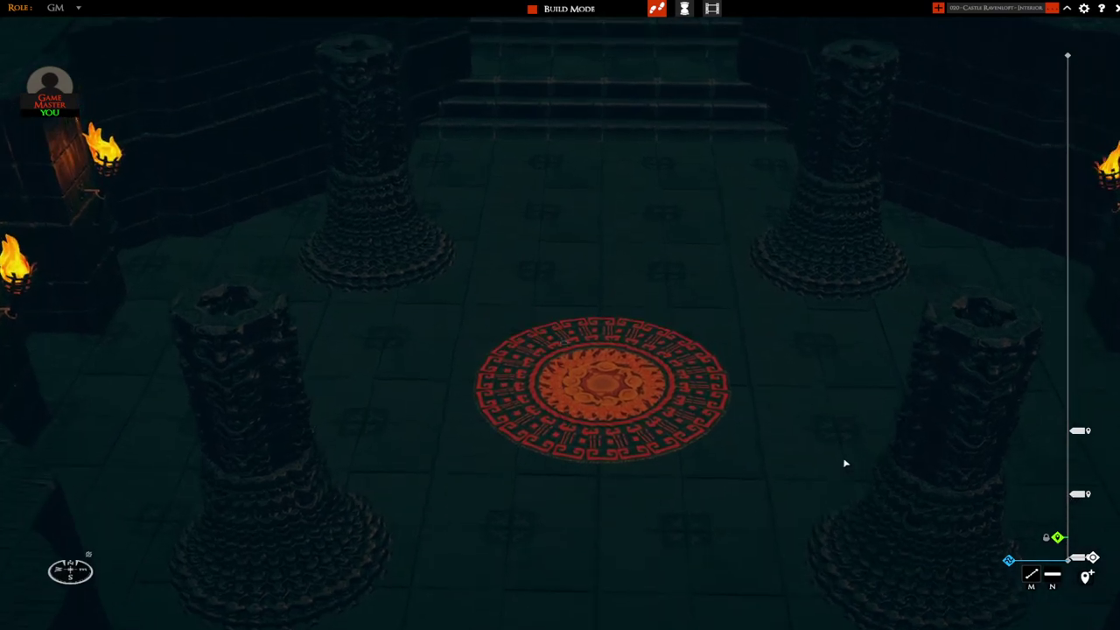
pyautogui.press('Tab')
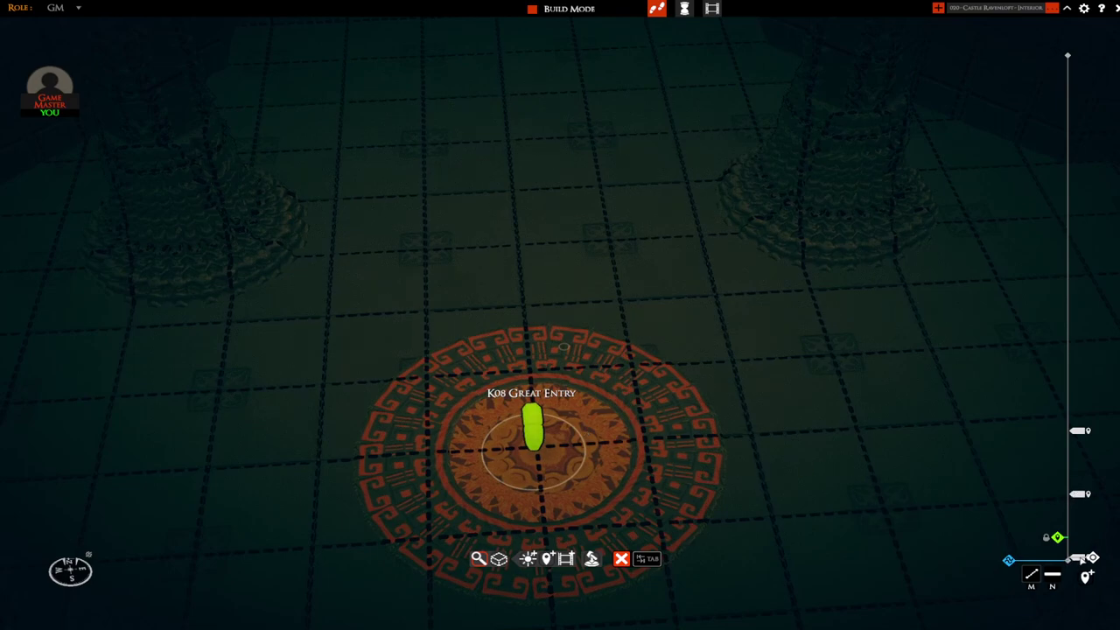
# Try raising the camera slightly above the great entry's marker level, and hide the marker blocks.
pyautogui.moveTo(1093, 558)
pyautogui.moveTo(1093, 557); pyautogui.dragTo(1093, 547)
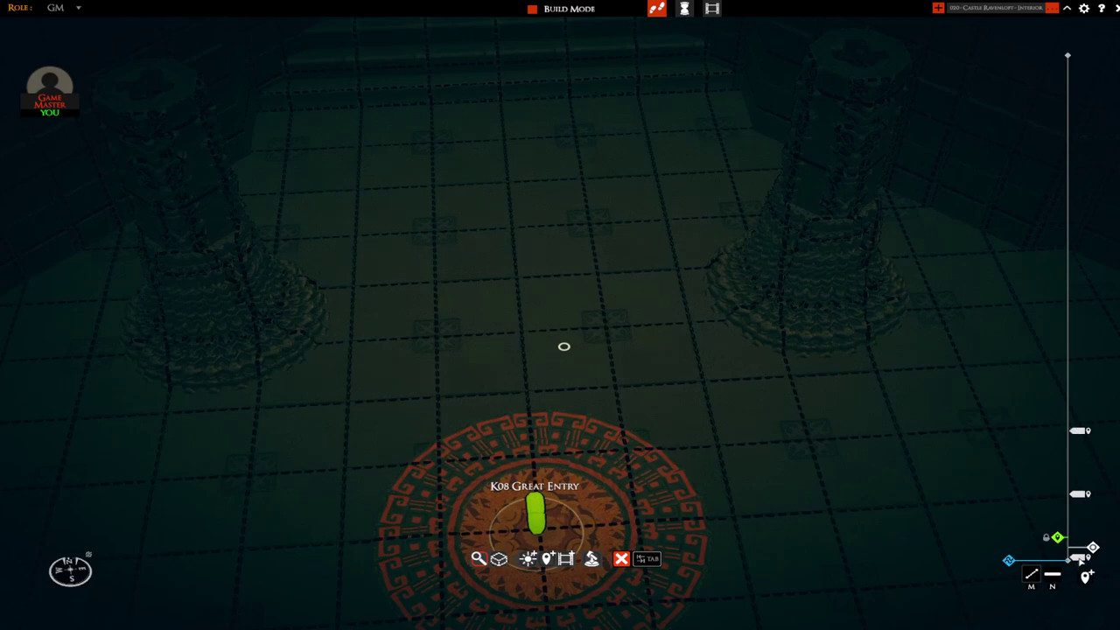
pyautogui.scroll(3, 1082, 561)
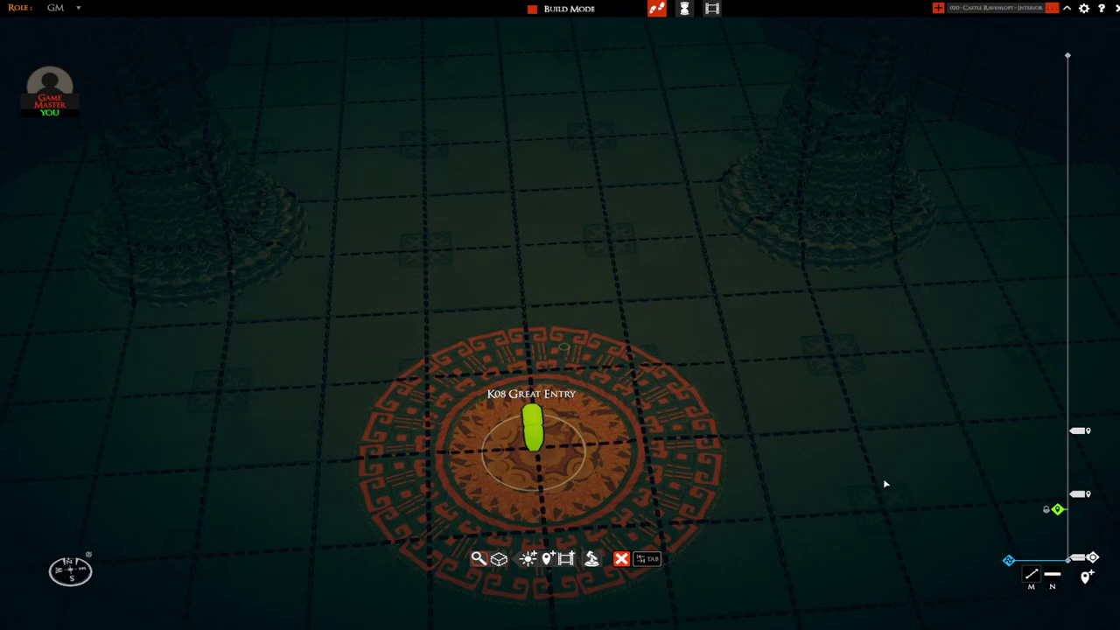
pyautogui.press('Tab')
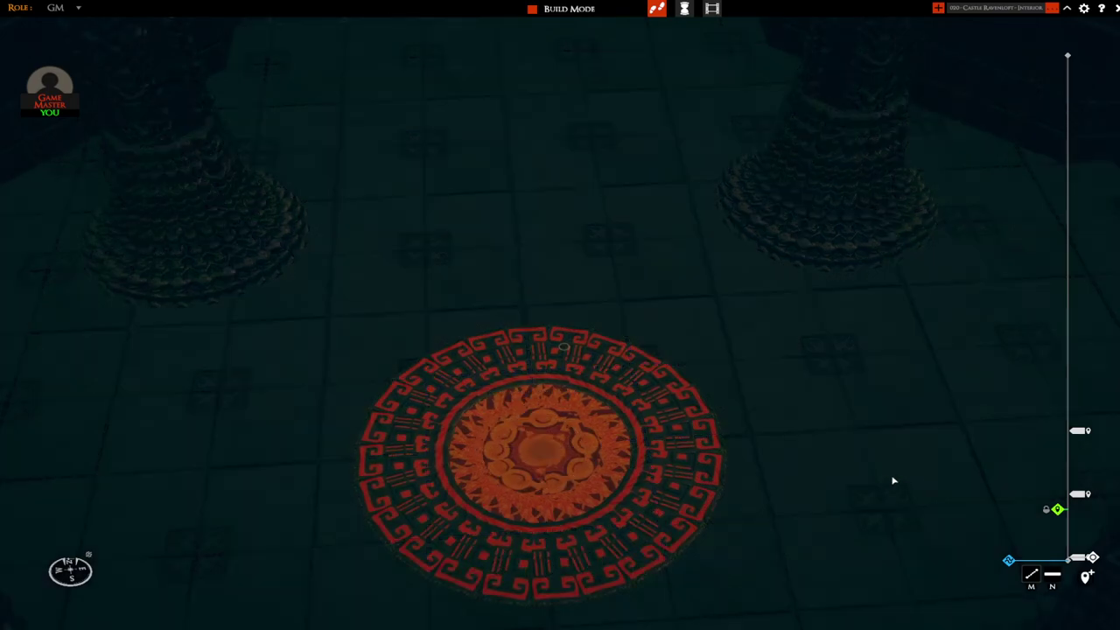
# Move the camera up through the next two marker levels above the great entry to the study floor.
pyautogui.click(1079, 495)
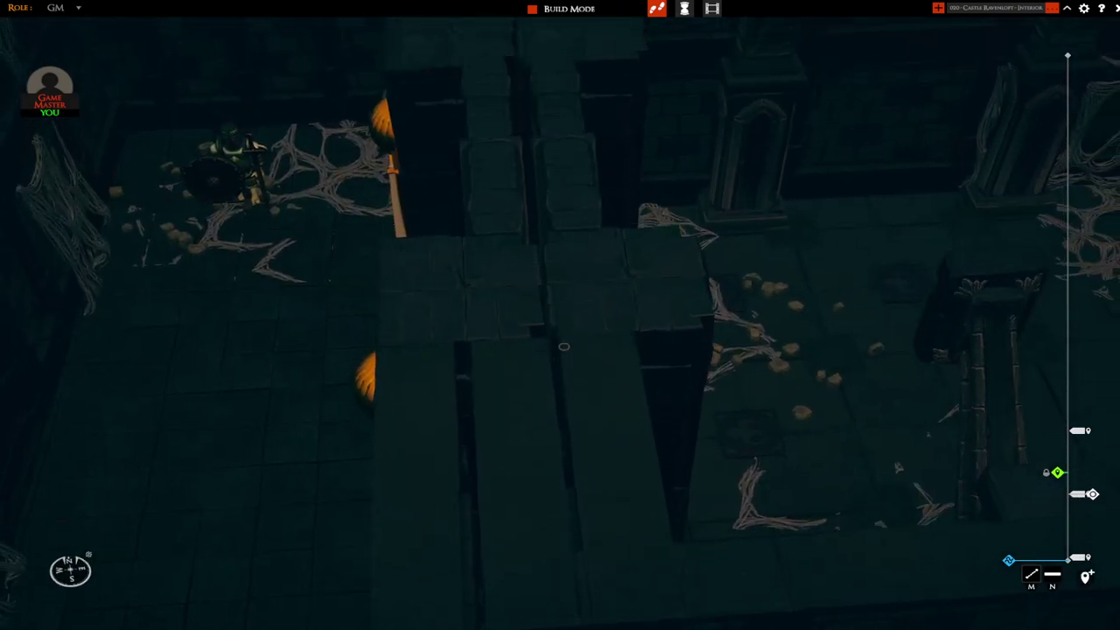
pyautogui.click(1079, 433)
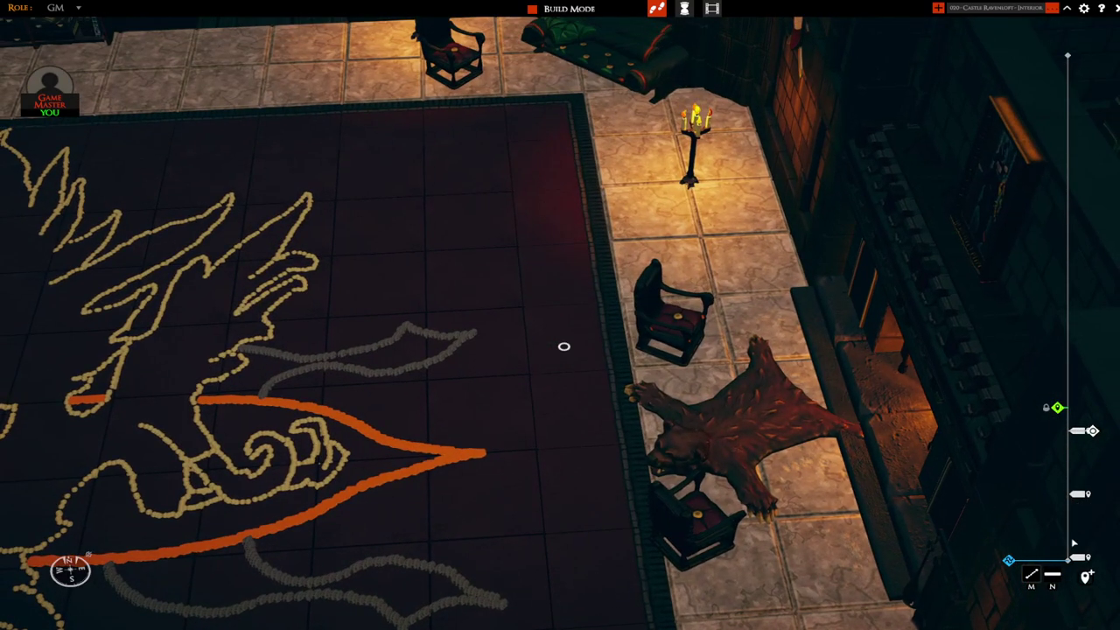
pyautogui.scroll(-3, 803, 422)
pyautogui.scroll(-3, 785, 416)
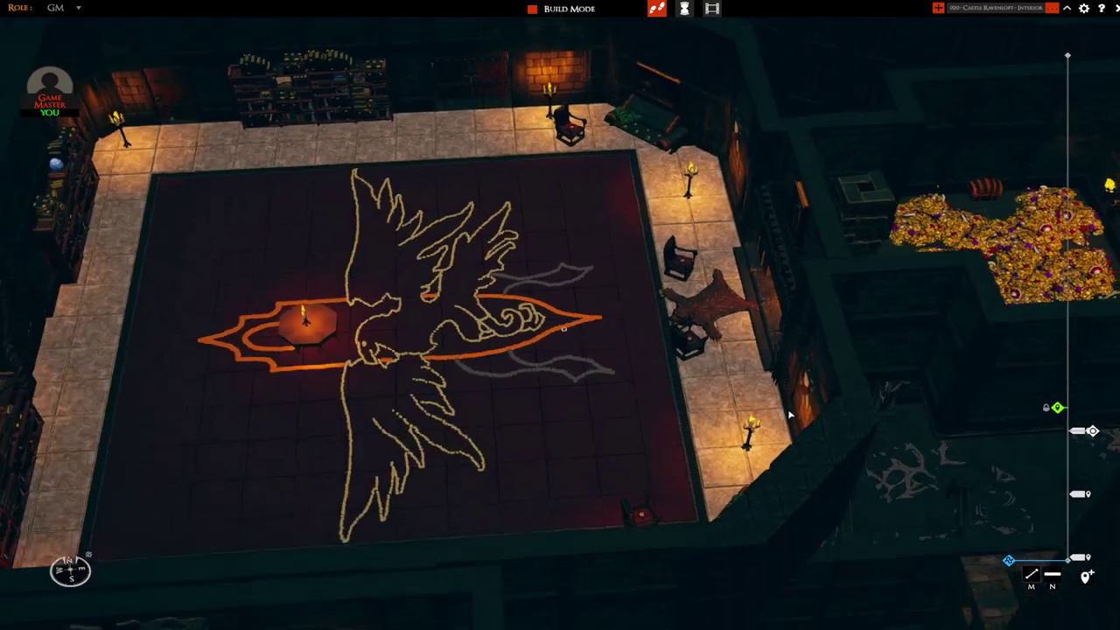
# Examine the rooms south of the study with marker labels shown, including K25 Audience Hall and K43 Bath Chamber.
pyautogui.press('s')
pyautogui.press('a')
pyautogui.press('s')
pyautogui.press('d')
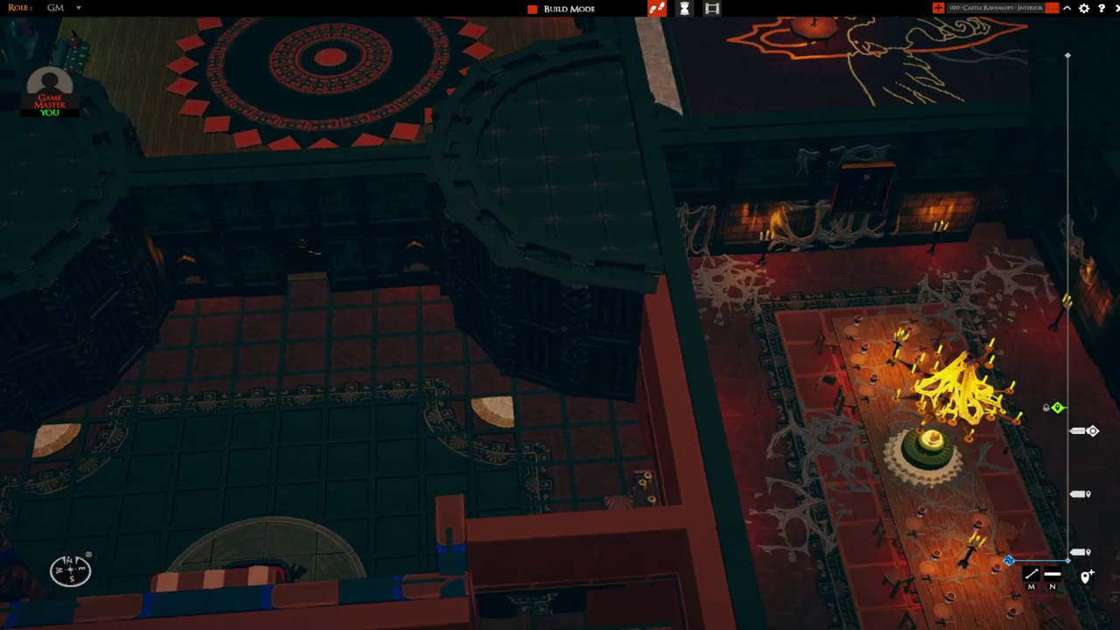
pyautogui.press('Tab')
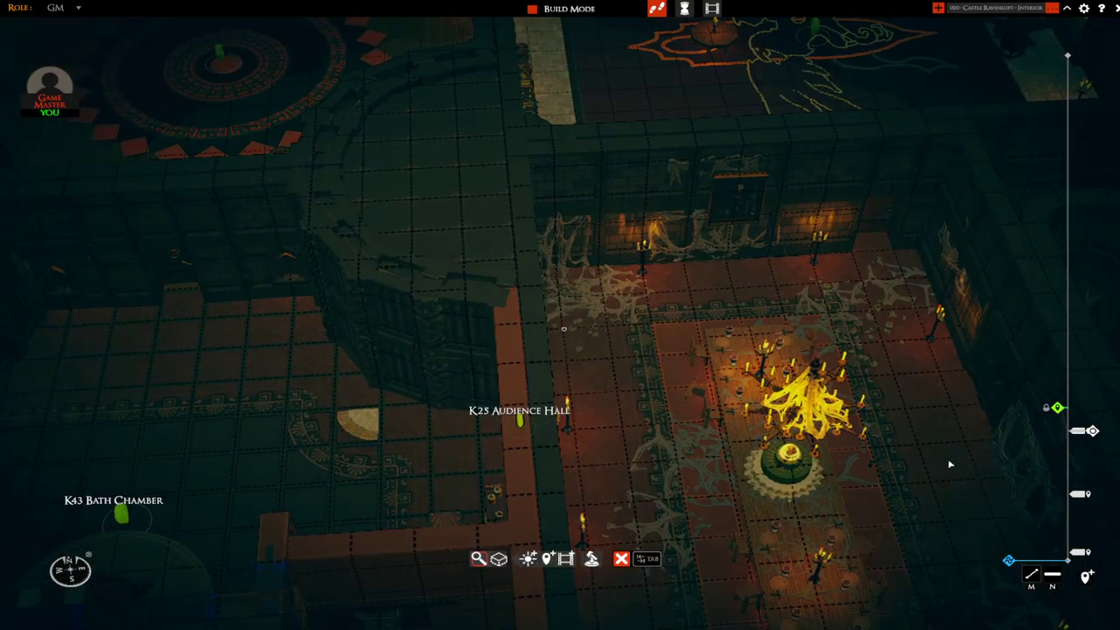
pyautogui.press('a')
pyautogui.press('s')
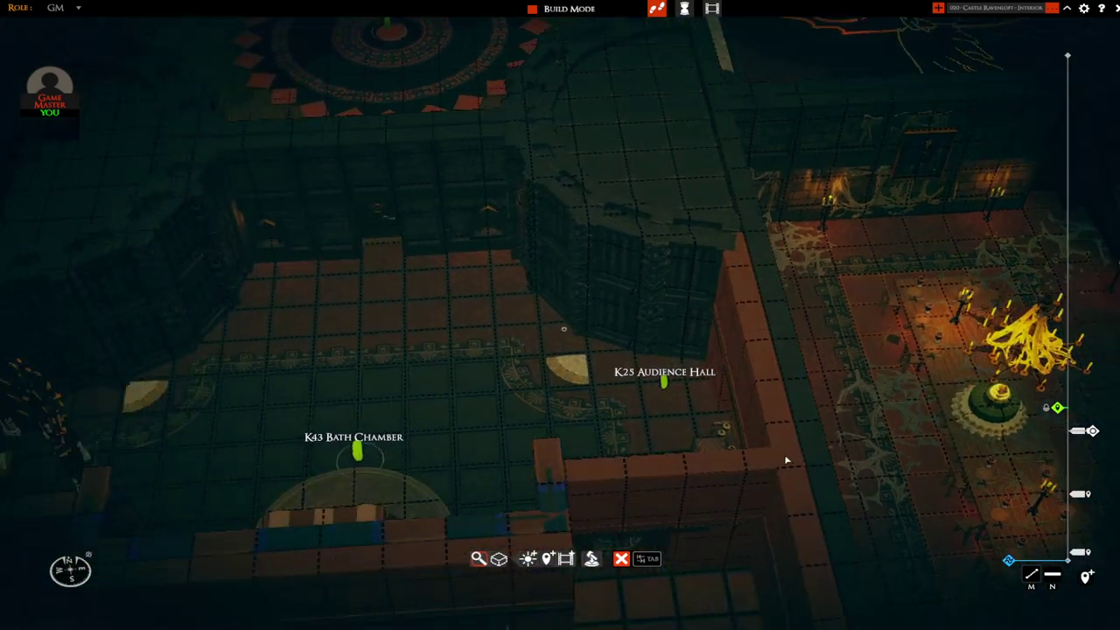
pyautogui.press('d')
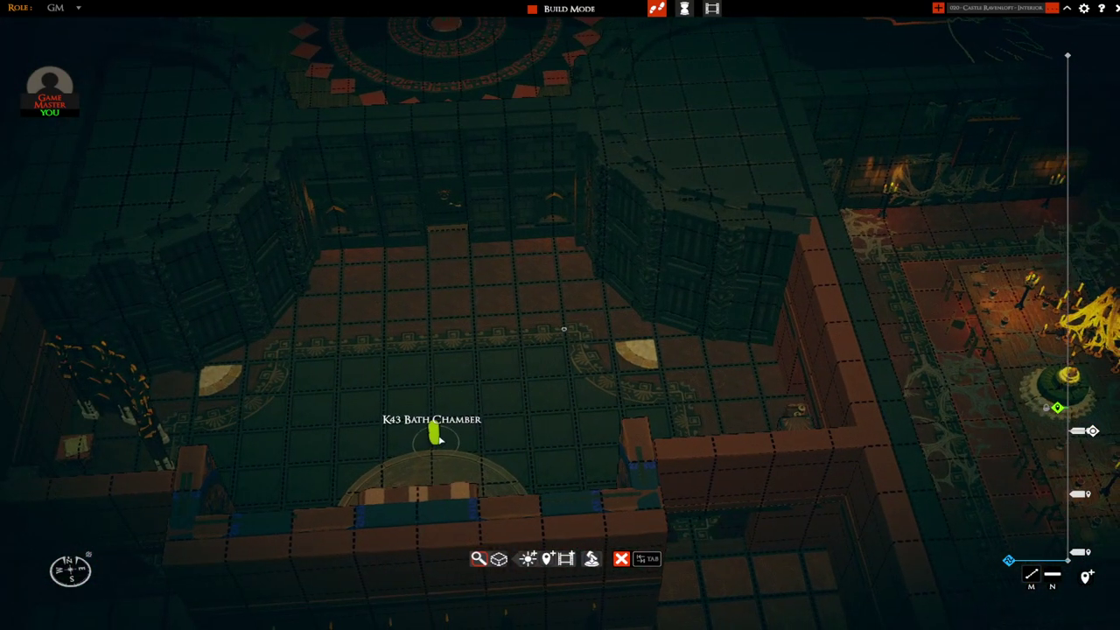
# Examine where the K42 The Kings Bedchamber and K37 Study markers are placed.
pyautogui.press('w')
pyautogui.press('w')
pyautogui.press('a')
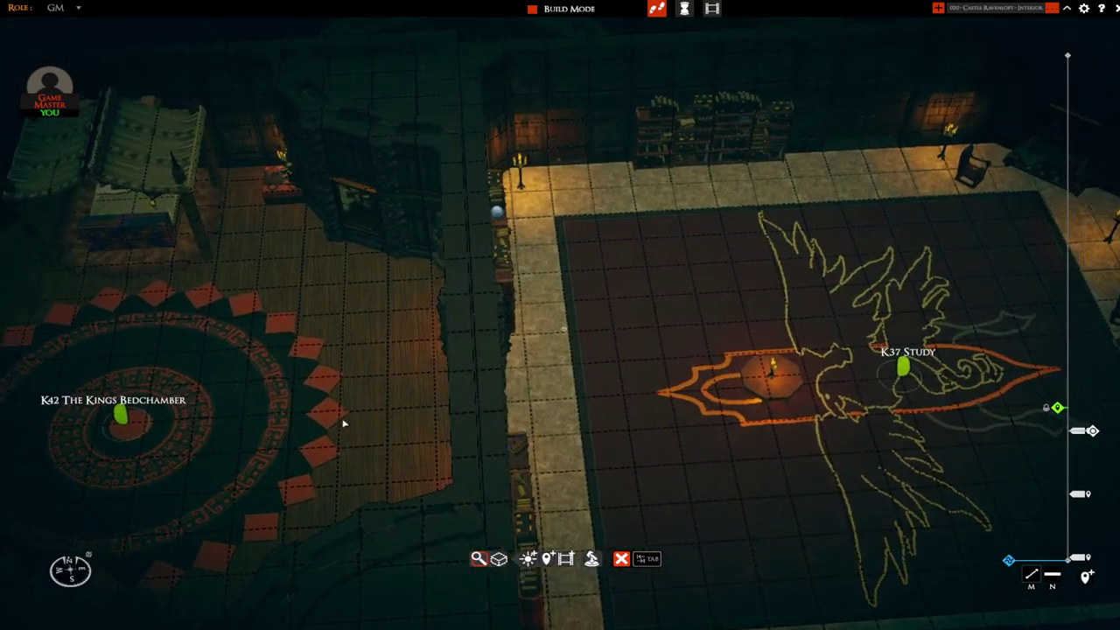
pyautogui.press('s')
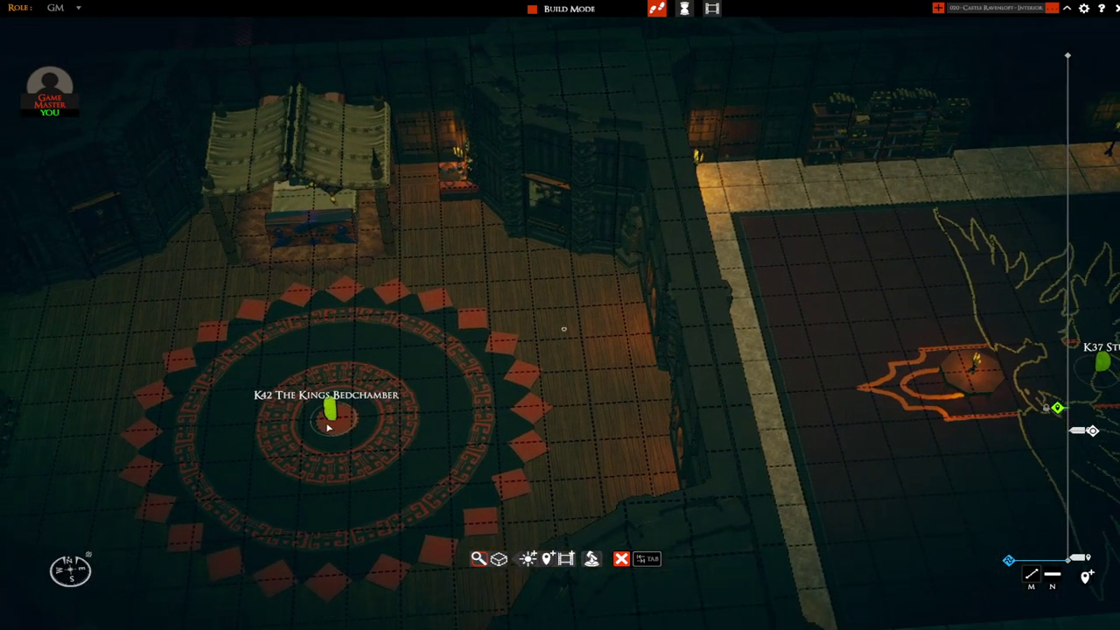
pyautogui.press('d')
pyautogui.press('d')
pyautogui.press('w')
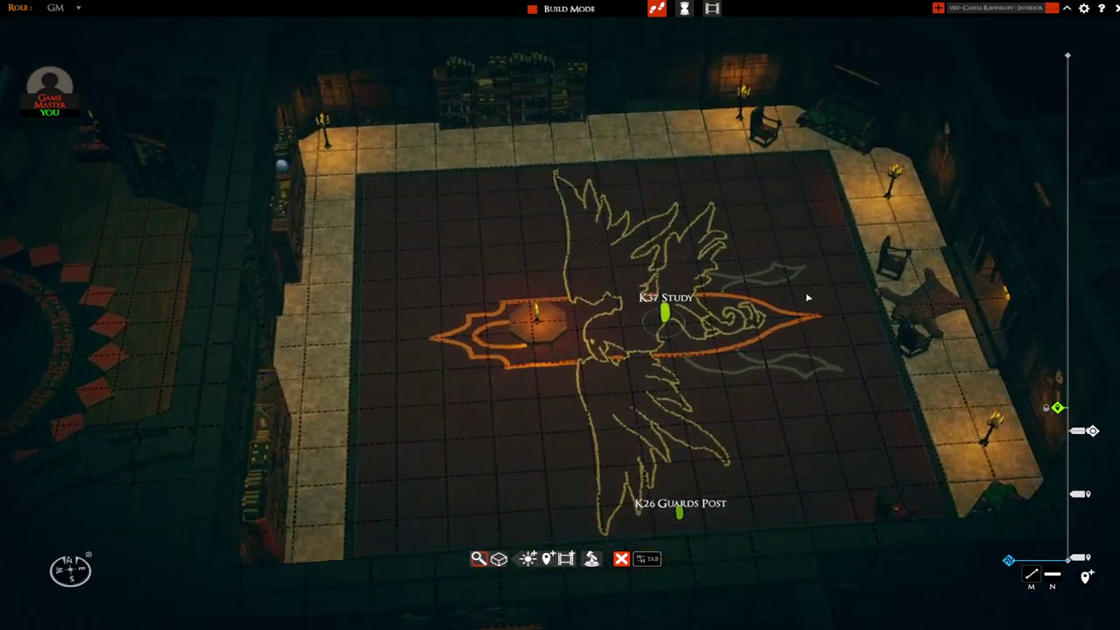